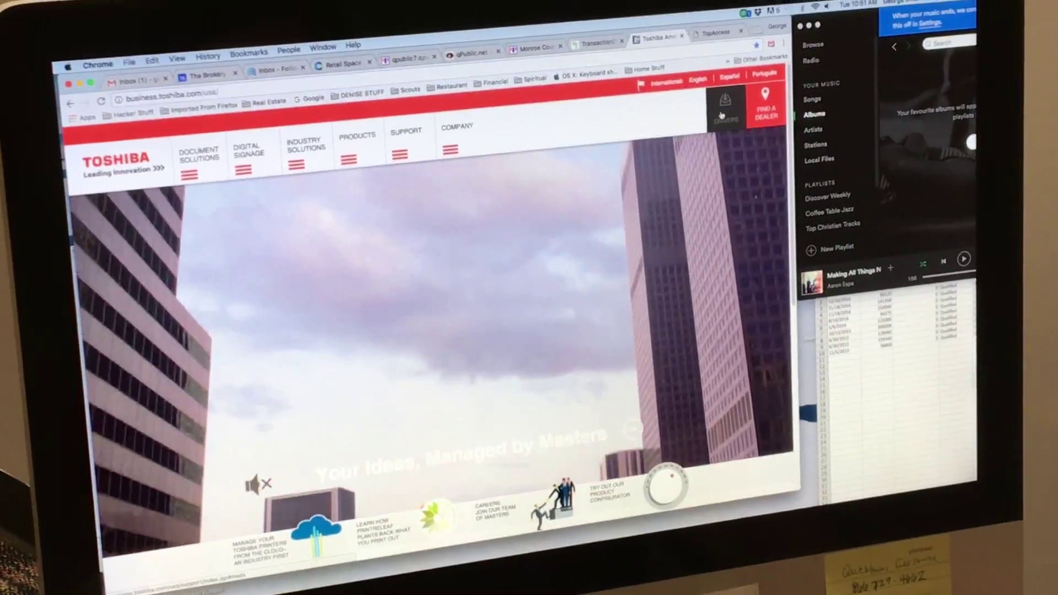
Step: Go to Toshiba's Drivers, MSDS & Manuals support page from the header's Support icon
left_click(716, 98)
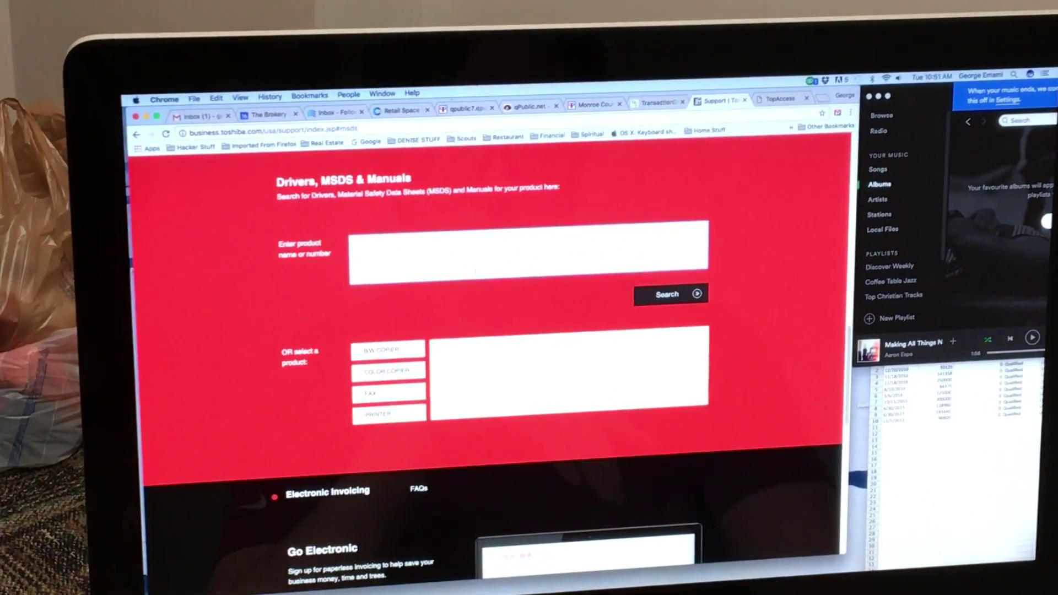
type("3505")
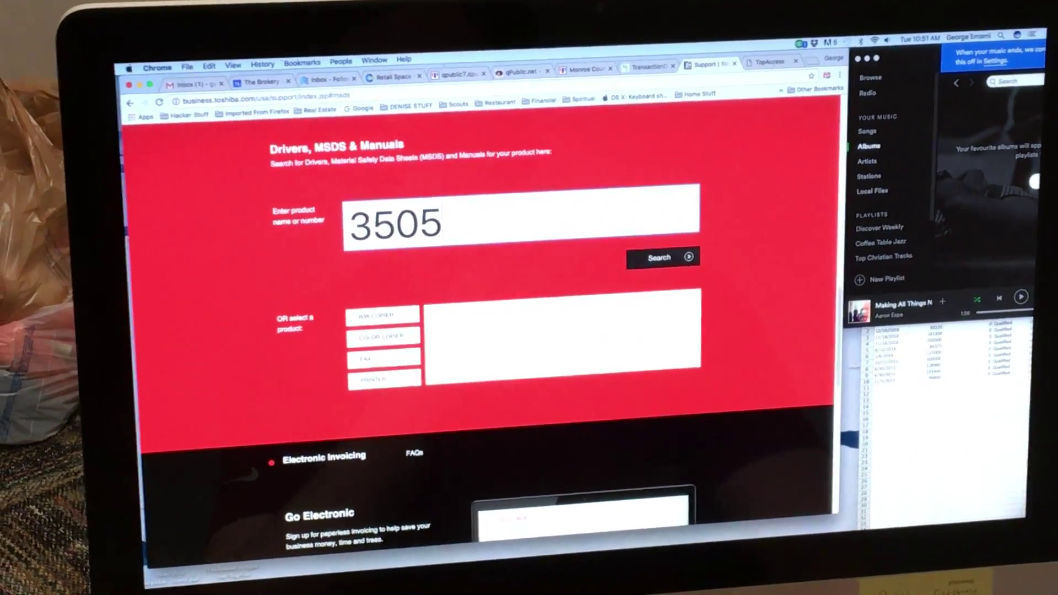
Step: Submit the product search for 3505 to find the e-STUDIO3505AC drivers
key("Return")
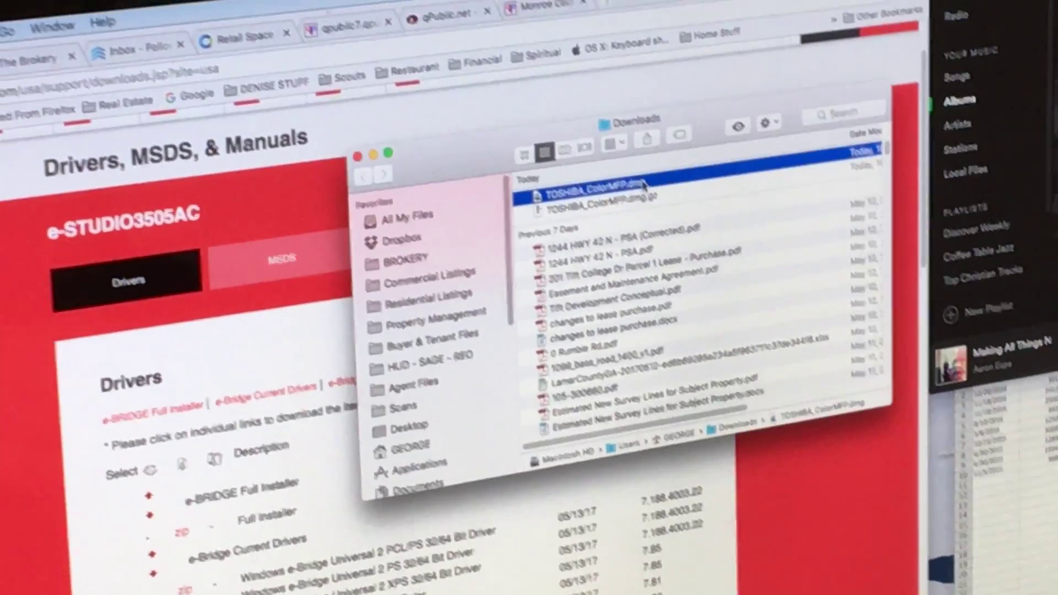
Step: Open TOSHIBA_ColorMFP.dmg, launch TOSHIBA_ColorMFP.pkg, and continue past the introduction
double_click(644, 186)
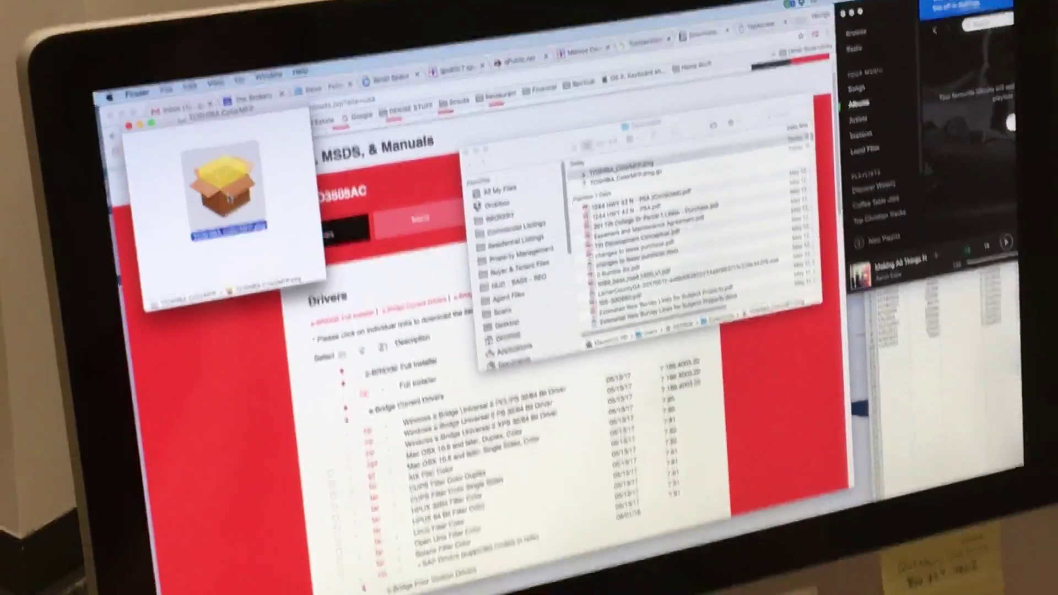
double_click(227, 195)
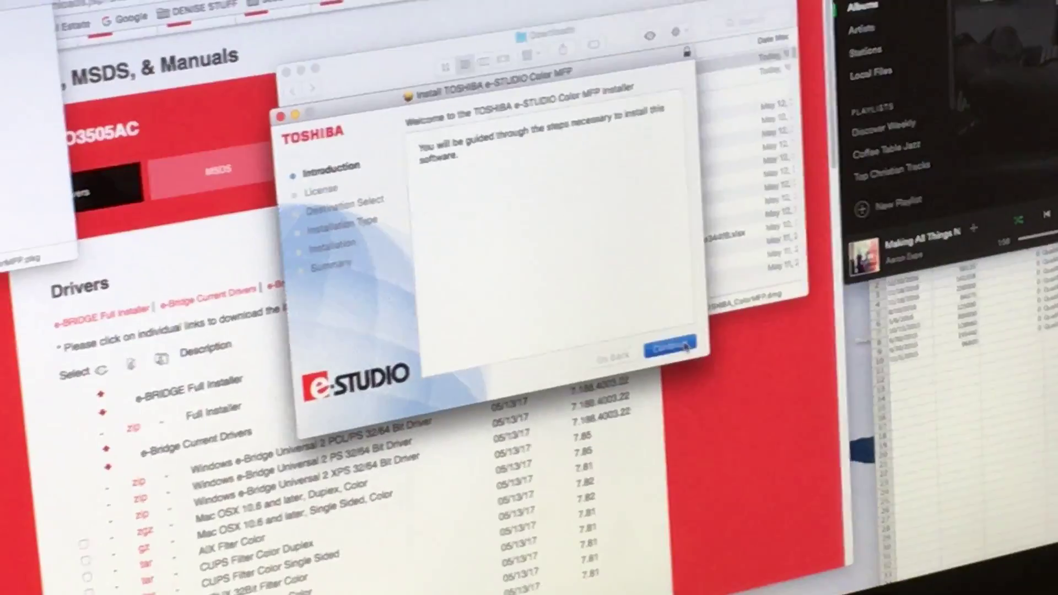
left_click(624, 273)
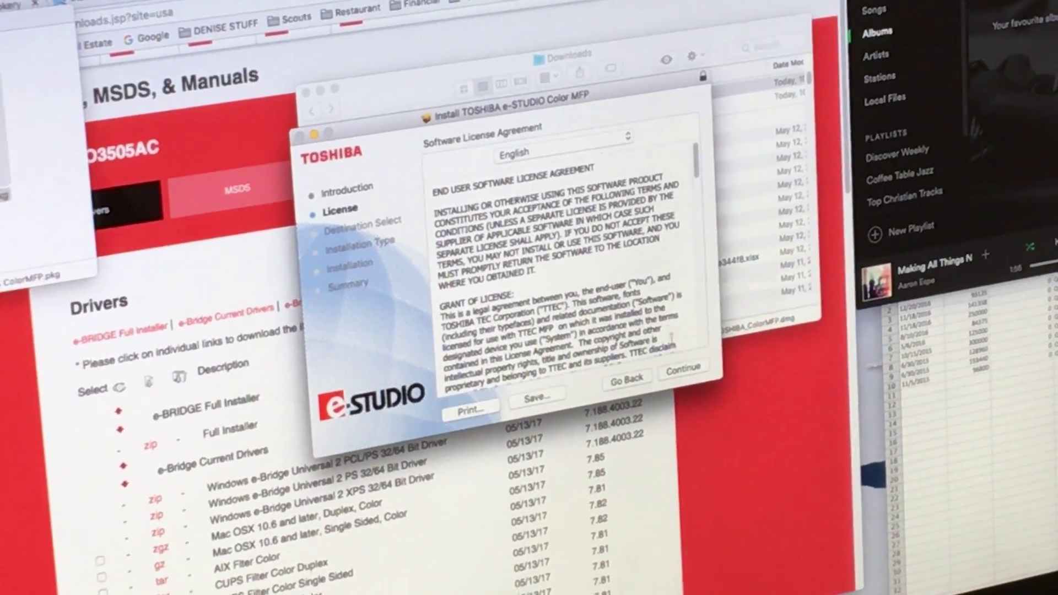
Step: Agree to the license, choose install for all users, and begin installing
left_click(680, 368)
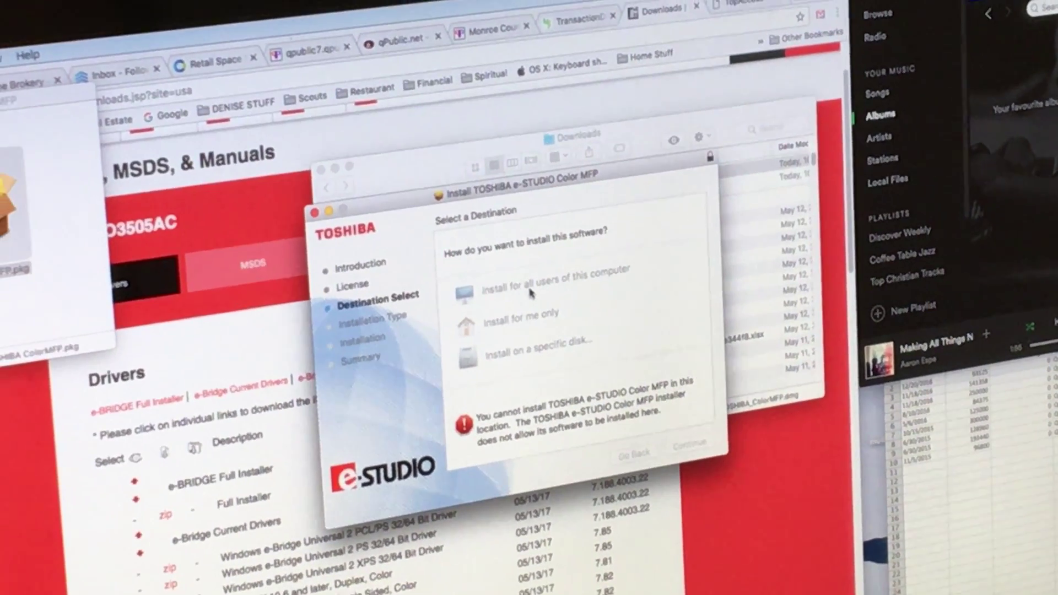
left_click(537, 286)
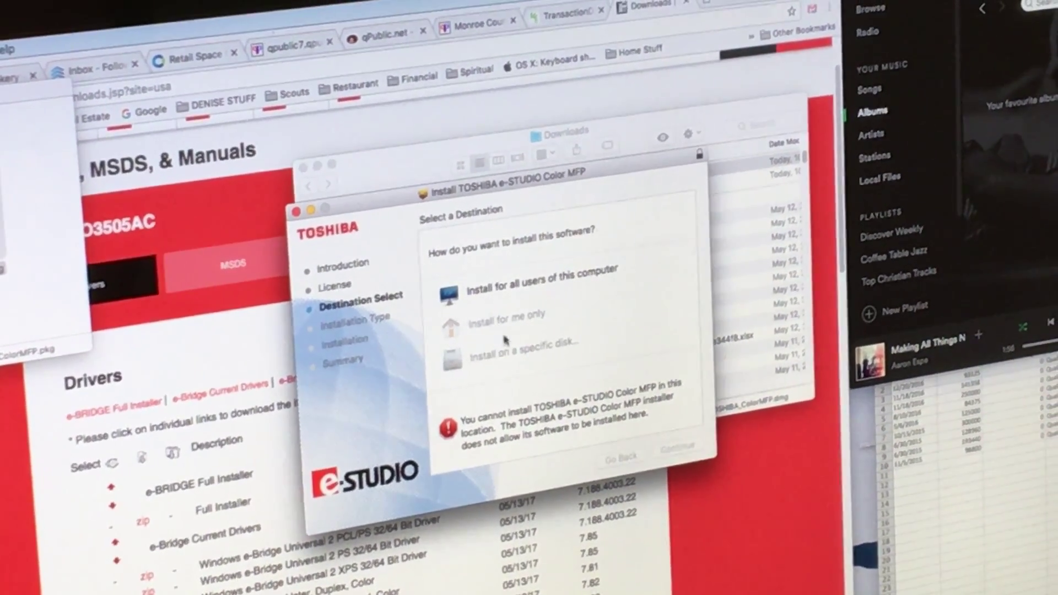
left_click(496, 287)
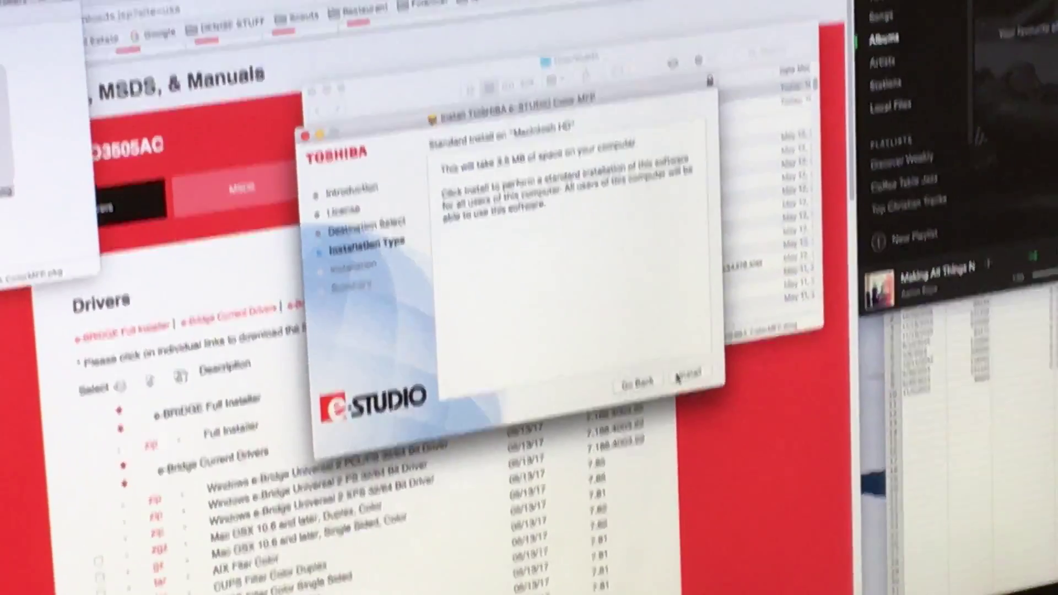
left_click(676, 409)
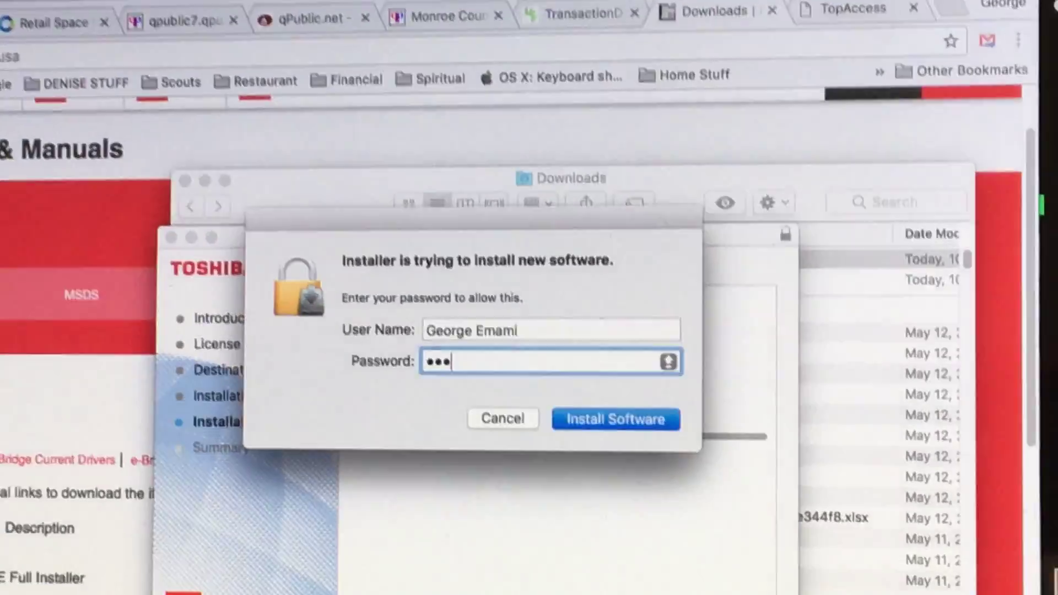
type("•••••")
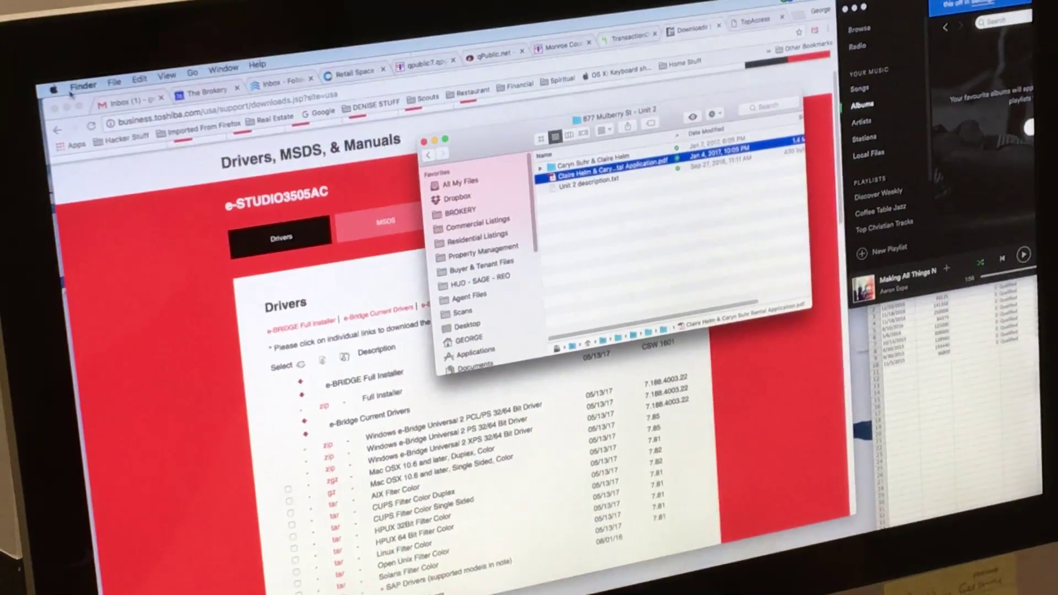
Step: Finish the e-STUDIO driver installation and close the installer
left_click(54, 89)
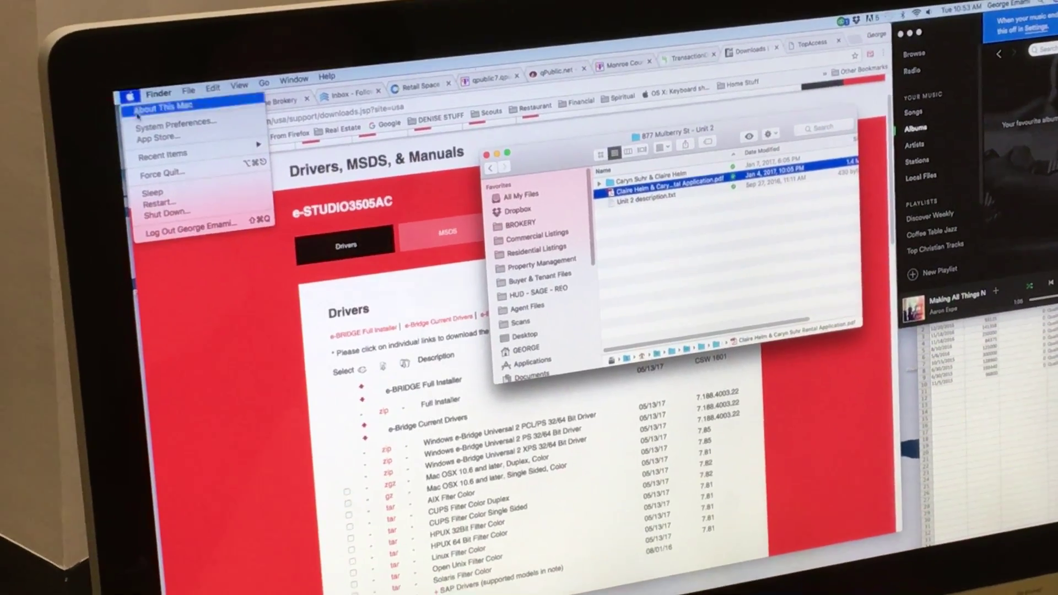
Step: Launch System Preferences from the Apple menu and open Printers & Scanners
left_click(166, 122)
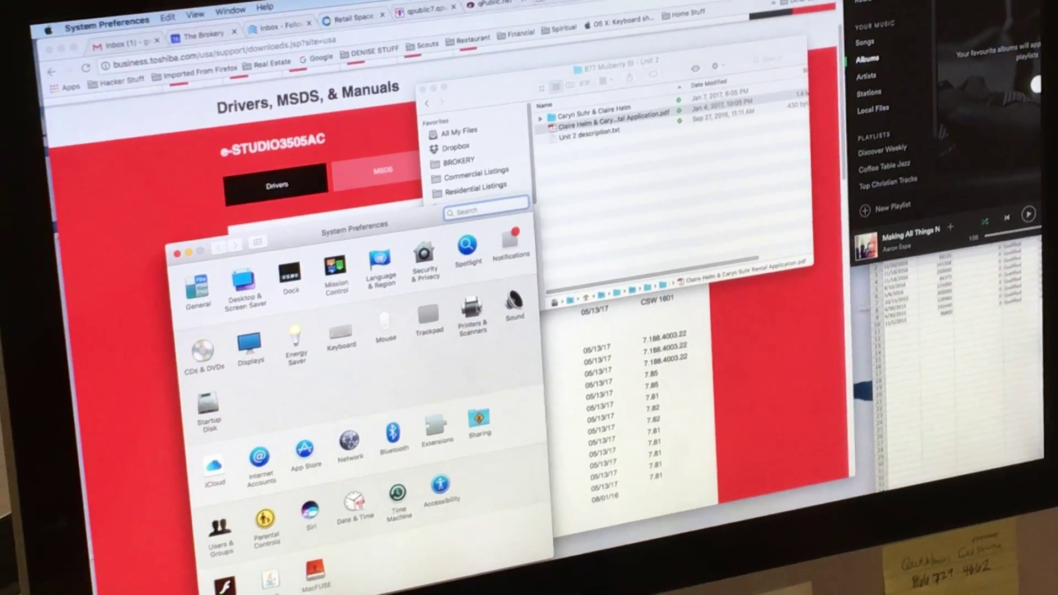
left_click(460, 331)
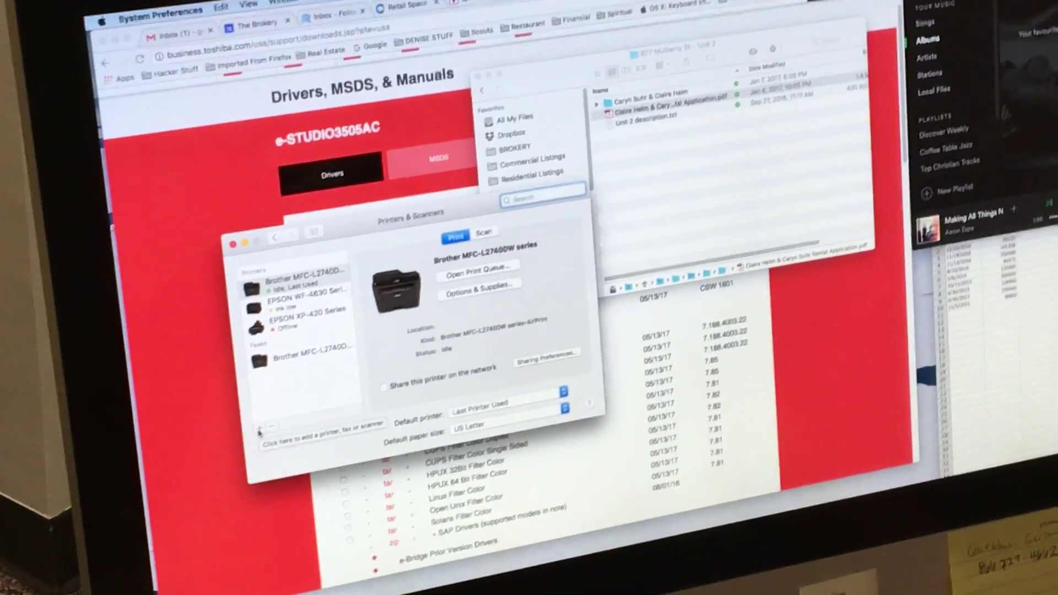
Step: Choose Add Printer or Scanner… from the + menu below the printer list
left_click(260, 430)
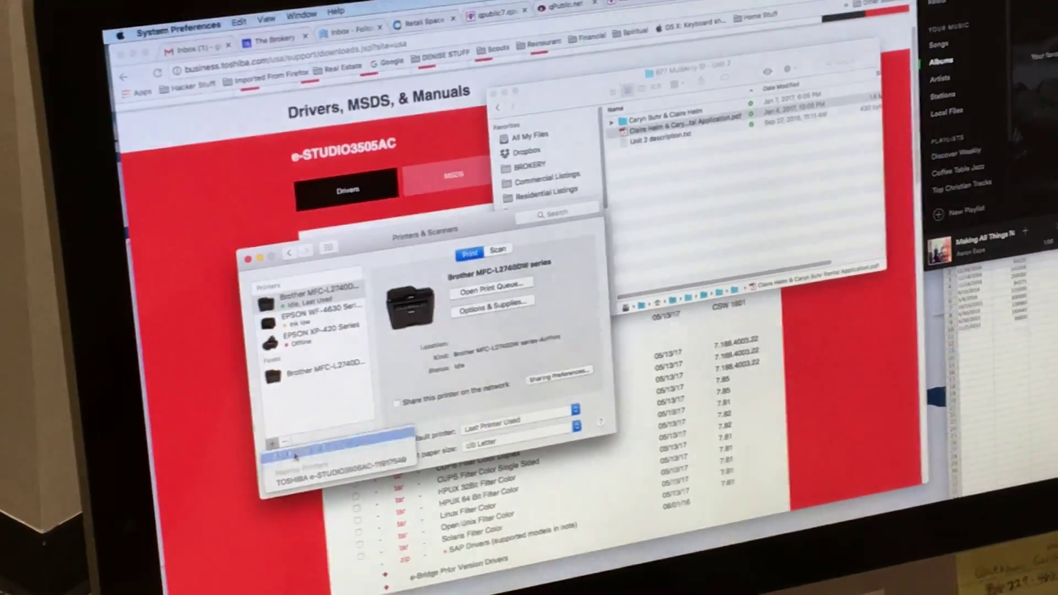
left_click(316, 478)
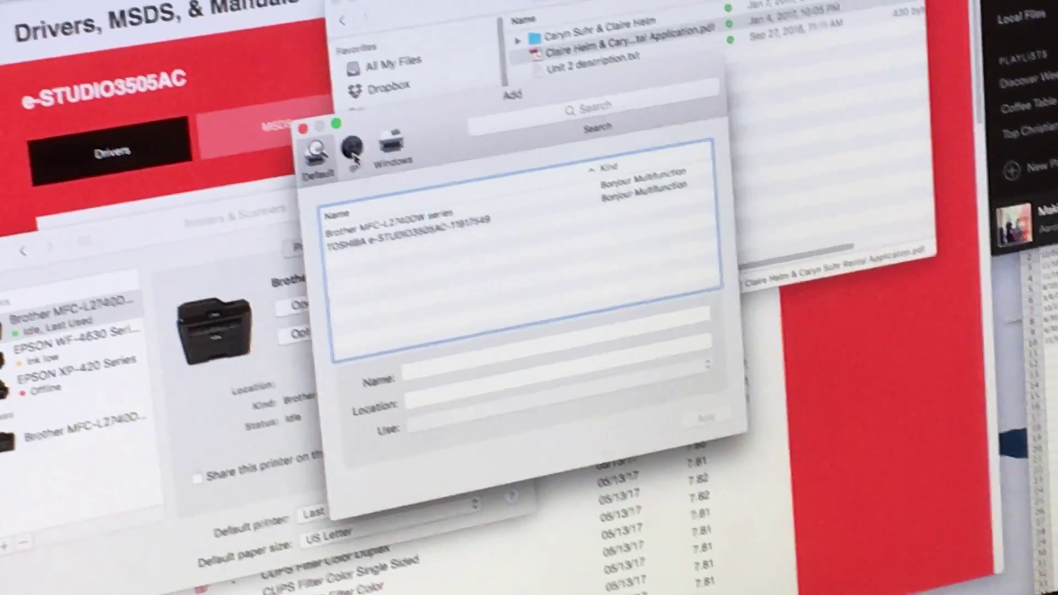
Step: Switch the Add window to the IP address tab
left_click(347, 163)
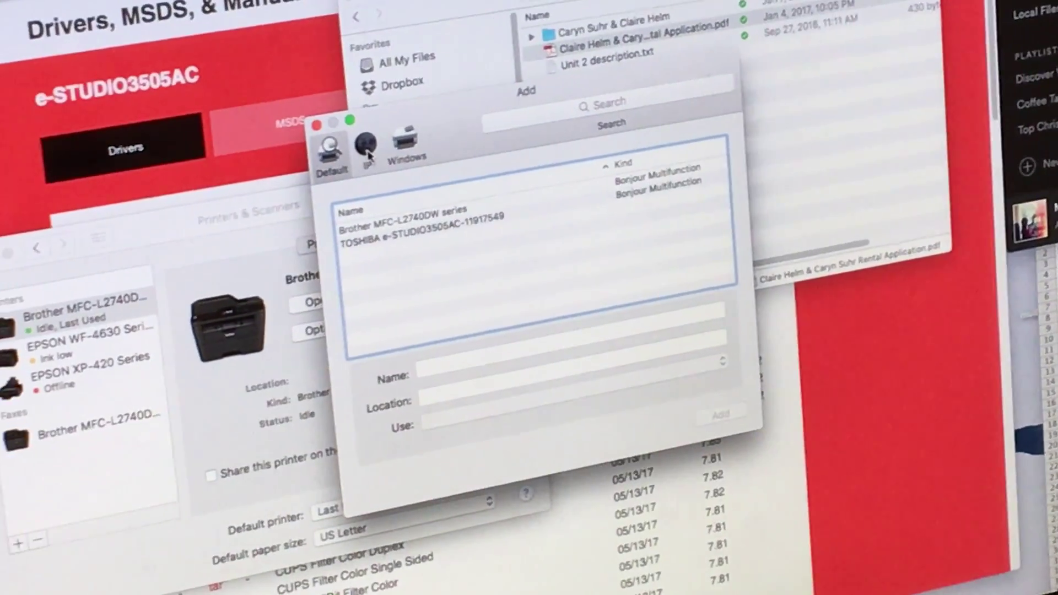